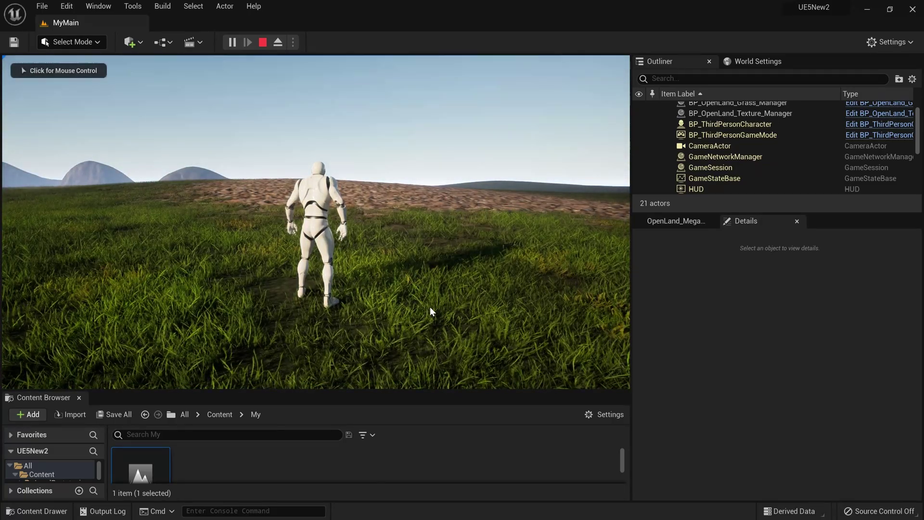
Walk the character across the grass and cobblestones in the running level to examine the landscape materials
{"action": "left_click", "coordinate": [423, 295]}
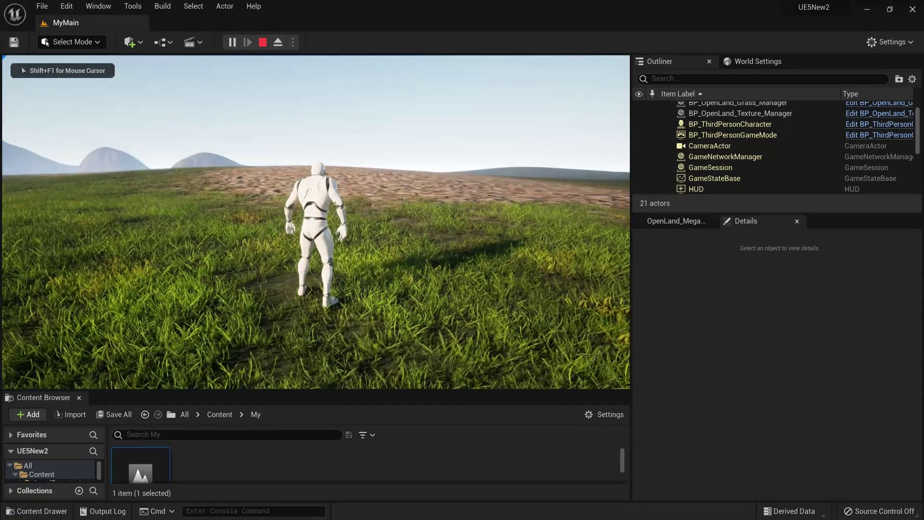
{"action": "key", "text": "d"}
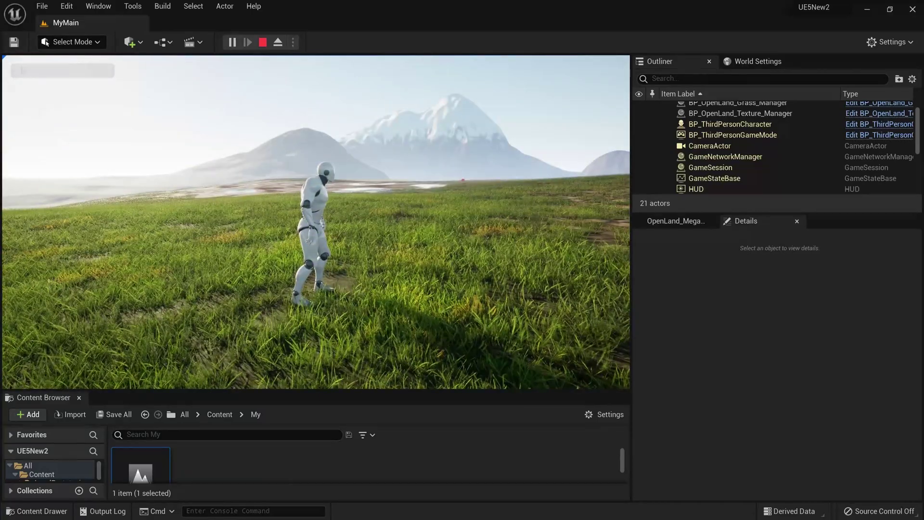
{"action": "key", "text": "w"}
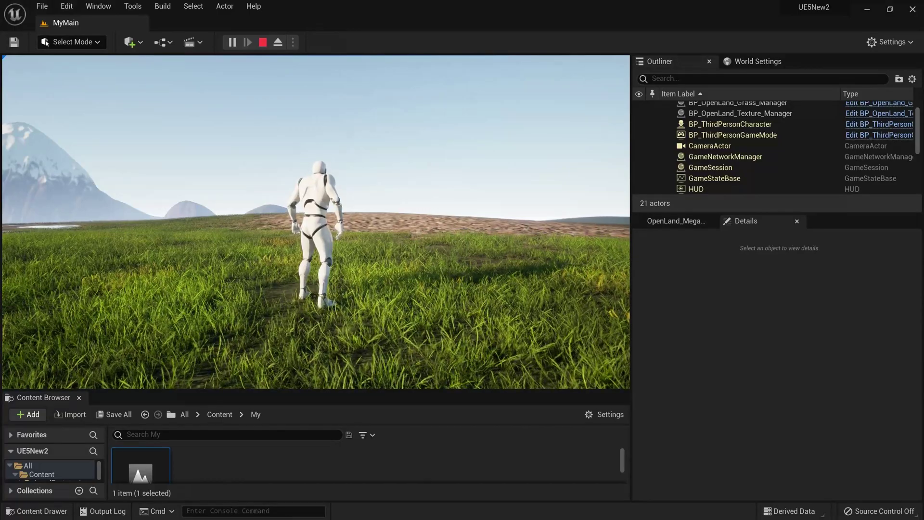
{"action": "key", "text": "w"}
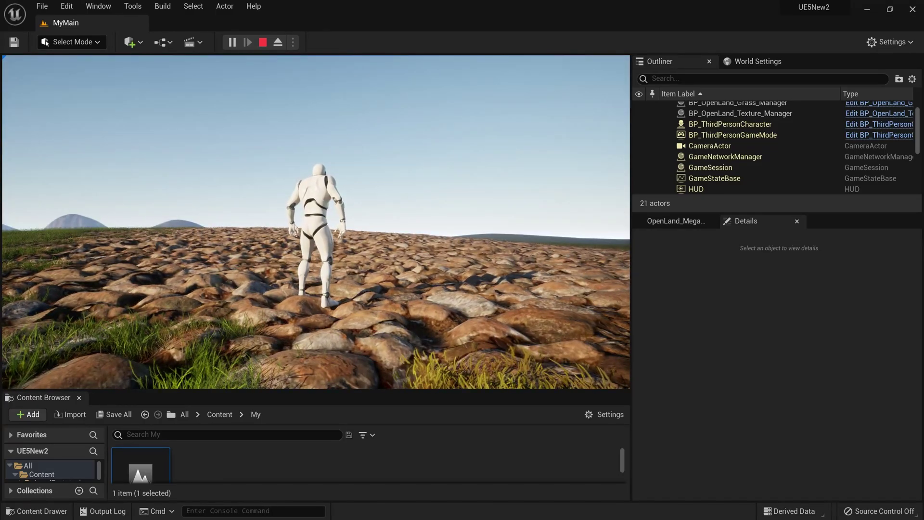
{"action": "key", "text": "w"}
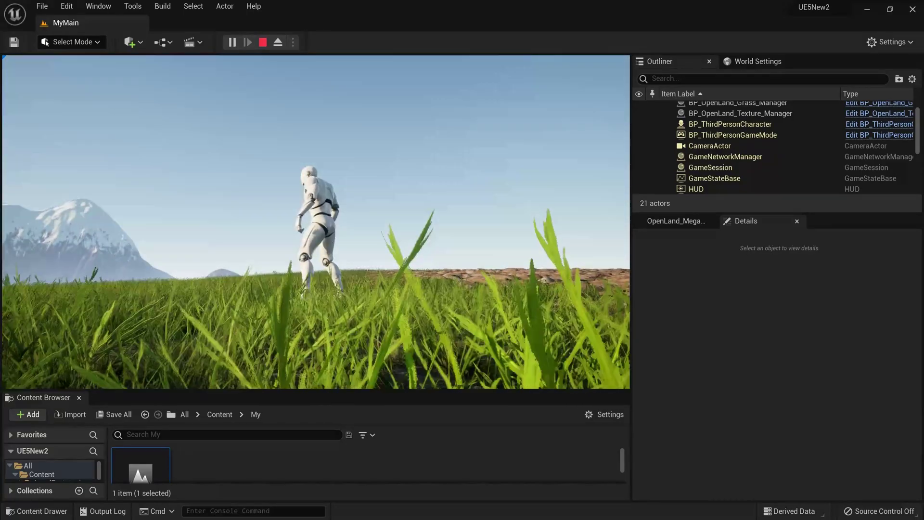
Show the frame-rate overlay in the running level with the console command stat fps
{"action": "key", "text": "shift+F1"}
{"action": "key", "text": "grave"}
{"action": "type", "text": "stat fps"}
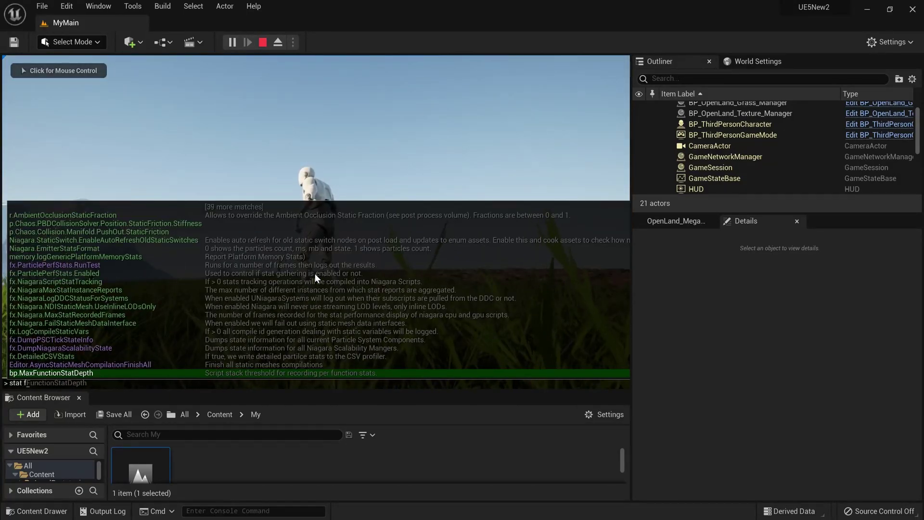
{"action": "key", "text": "Return"}
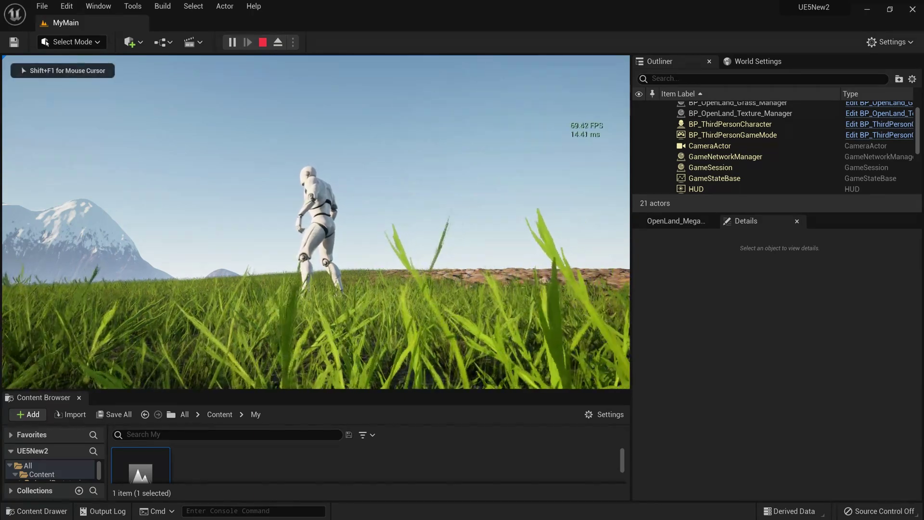
Make the character jump and walk around the grass beside the cobblestones while checking the performance statistics
{"action": "key", "text": "space"}
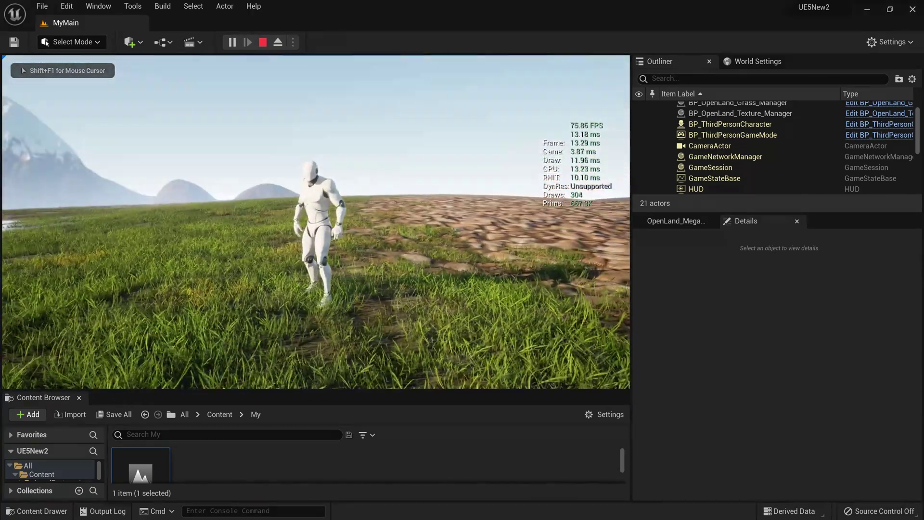
{"action": "key", "text": "space"}
{"action": "key", "text": "s"}
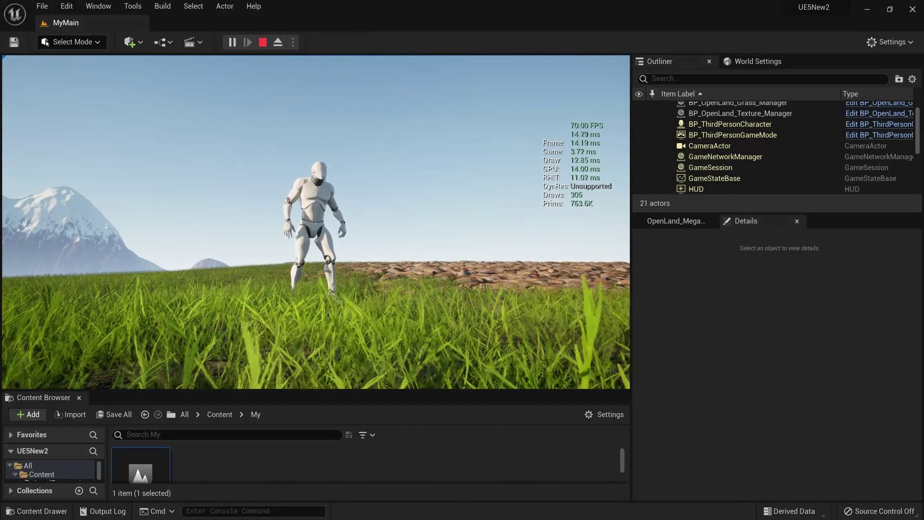
{"action": "key", "text": "s"}
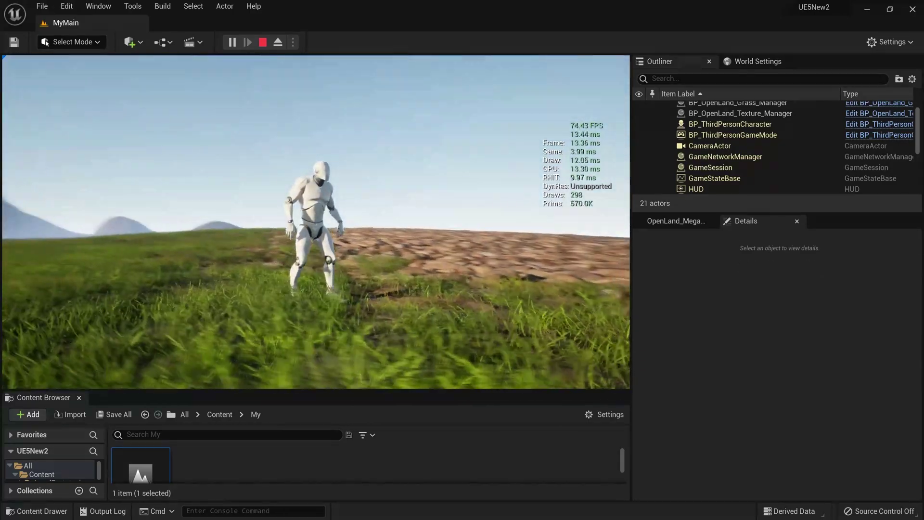
View the running level in full screen to check grass performance, and return to the windowed viewport
{"action": "key", "text": "F11"}
{"action": "left_click", "coordinate": [462, 260]}
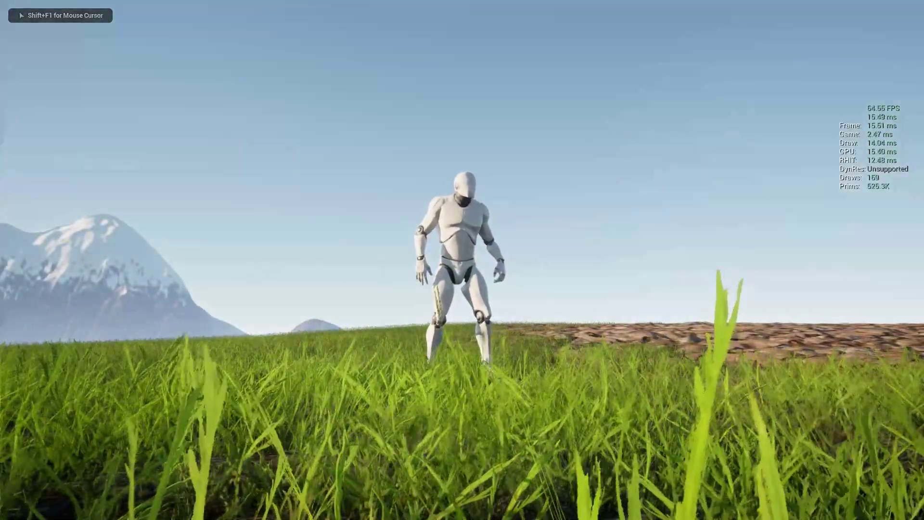
{"action": "key", "text": "shift+F1"}
{"action": "key", "text": "F11"}
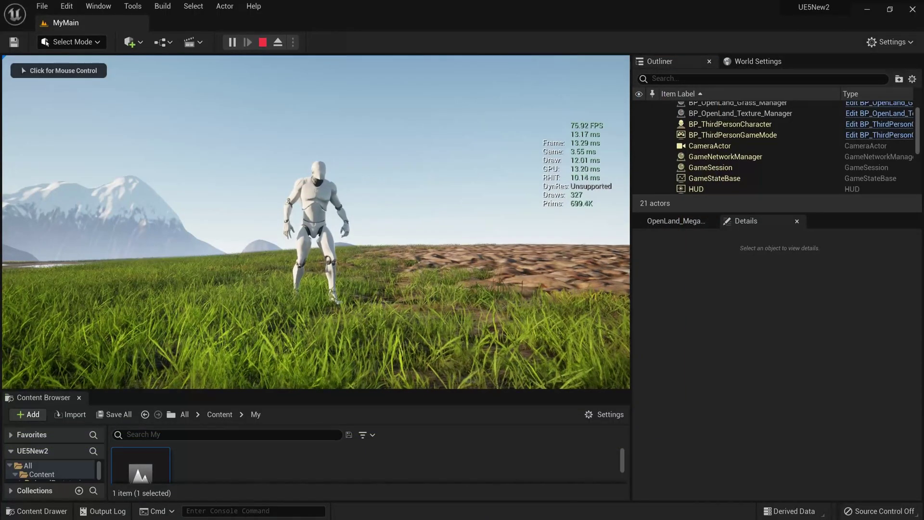
Walk the character from the grass to the muddy puddles to examine the terrain, and end the play session
{"action": "left_click", "coordinate": [316, 222]}
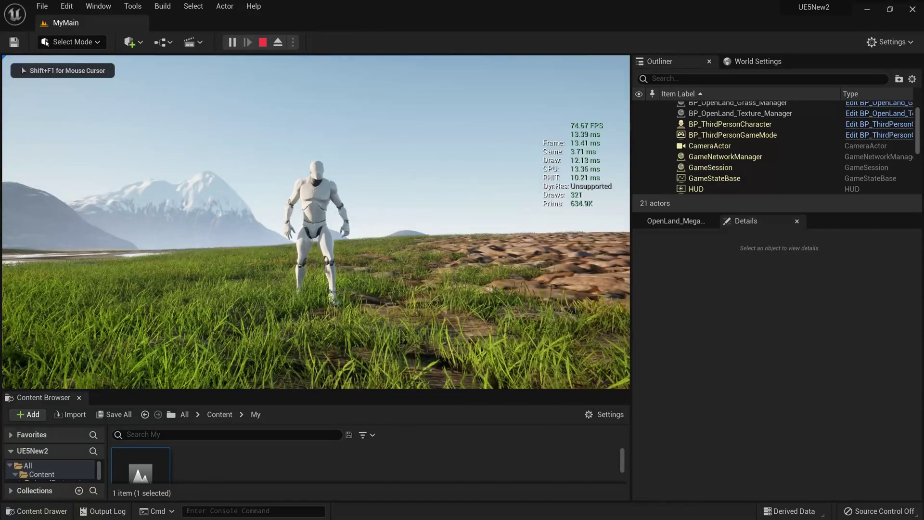
{"action": "key", "text": "a"}
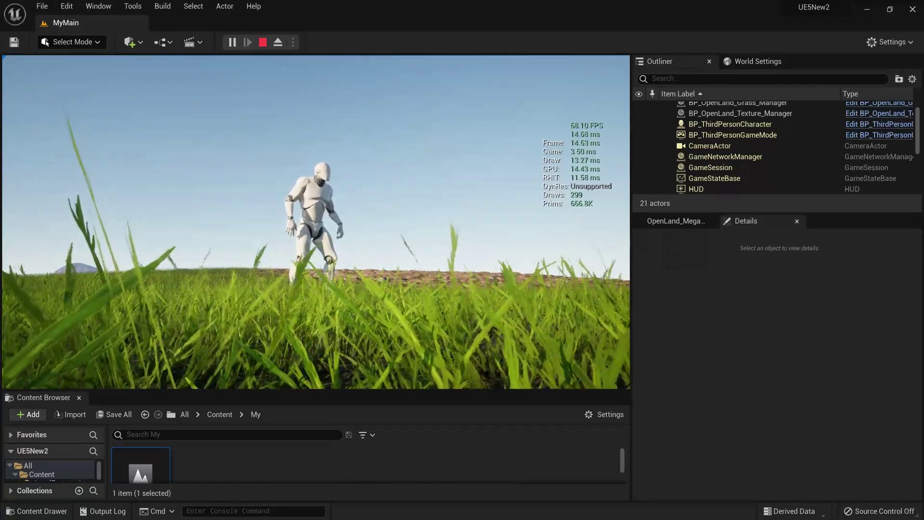
{"action": "key", "text": "s"}
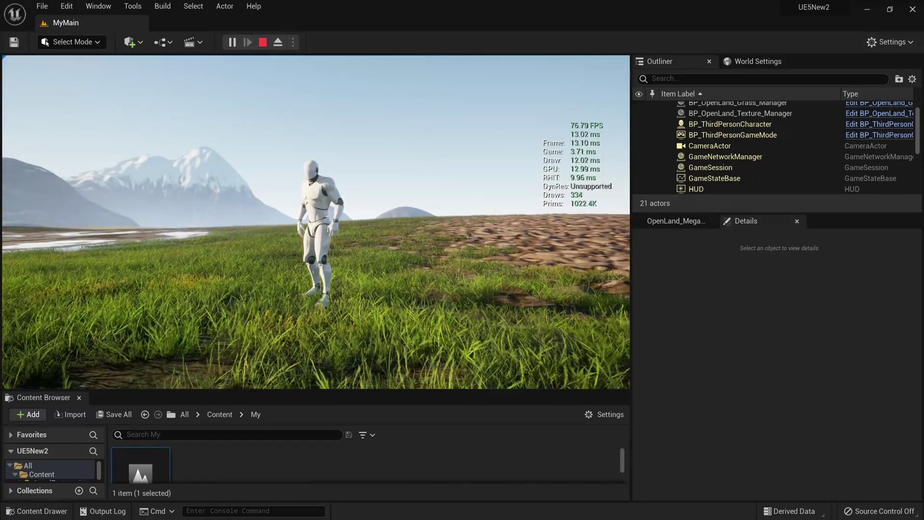
{"action": "key", "text": "w"}
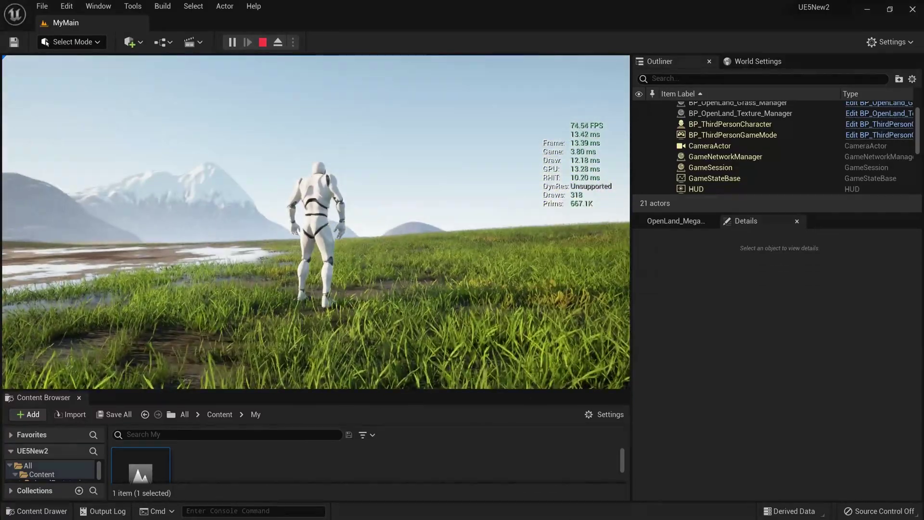
{"action": "key", "text": "w"}
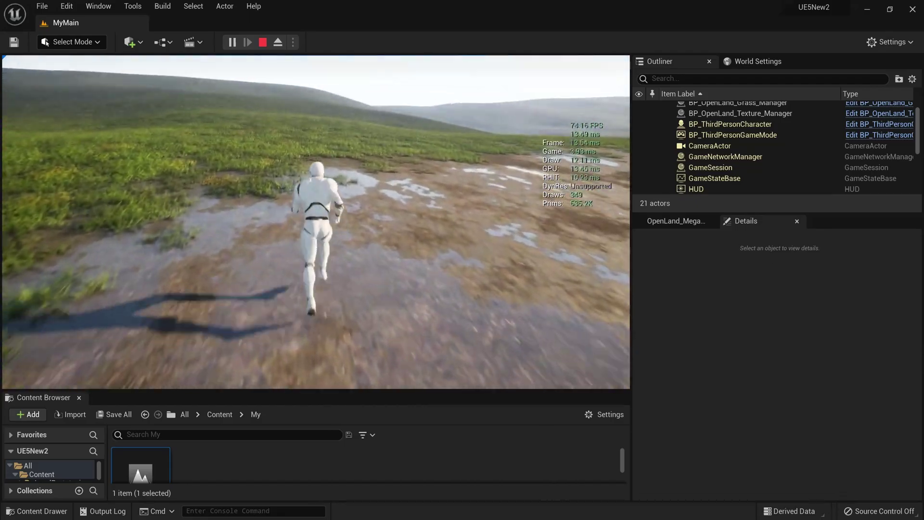
{"action": "key", "text": "Escape"}
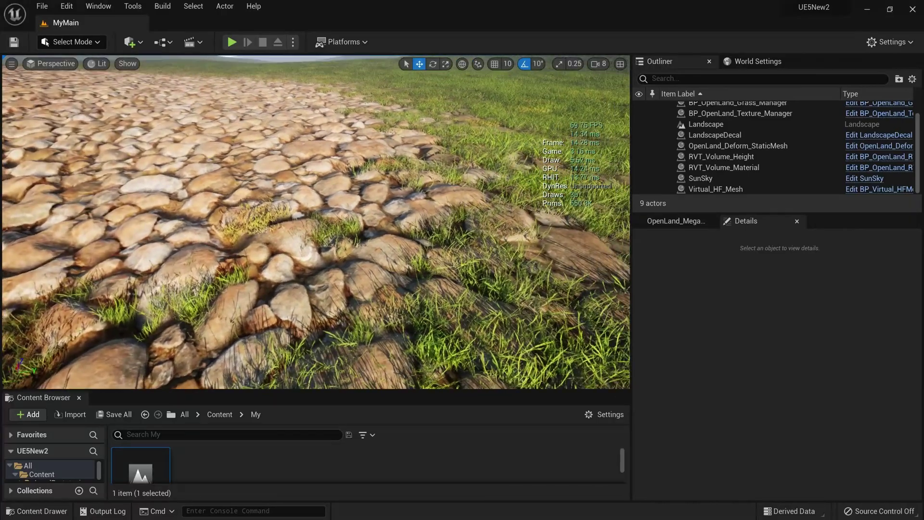
Focus on the LandscapeDecal actor and move it across the grass toward the sandy area
{"action": "right_click_drag", "start_coordinate": [316, 221], "coordinate": [150, 166]}
{"action": "right_click_drag", "start_coordinate": [286, 210], "coordinate": [291, 210]}
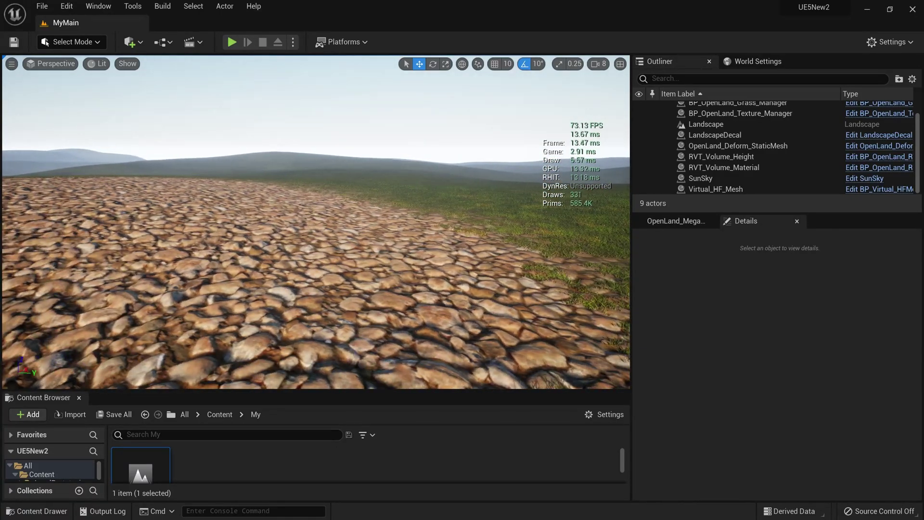
{"action": "right_click_drag", "start_coordinate": [173, 221], "coordinate": [215, 225]}
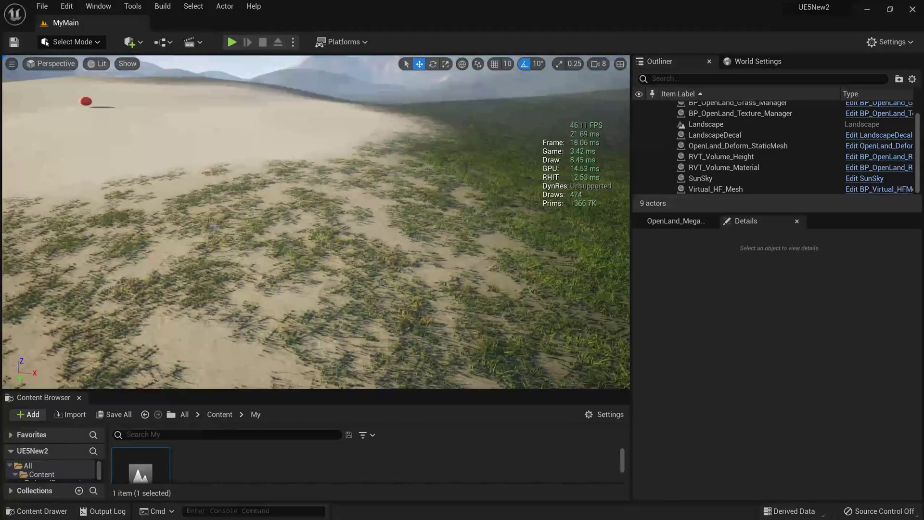
{"action": "left_click", "coordinate": [735, 137]}
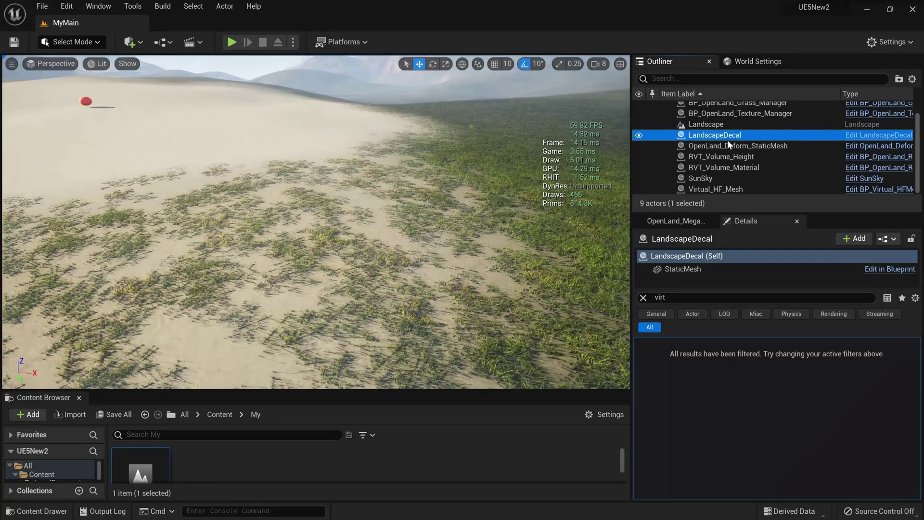
{"action": "double_click", "coordinate": [727, 140]}
{"action": "scroll", "coordinate": [398, 231], "scroll_direction": "down", "scroll_amount": 3}
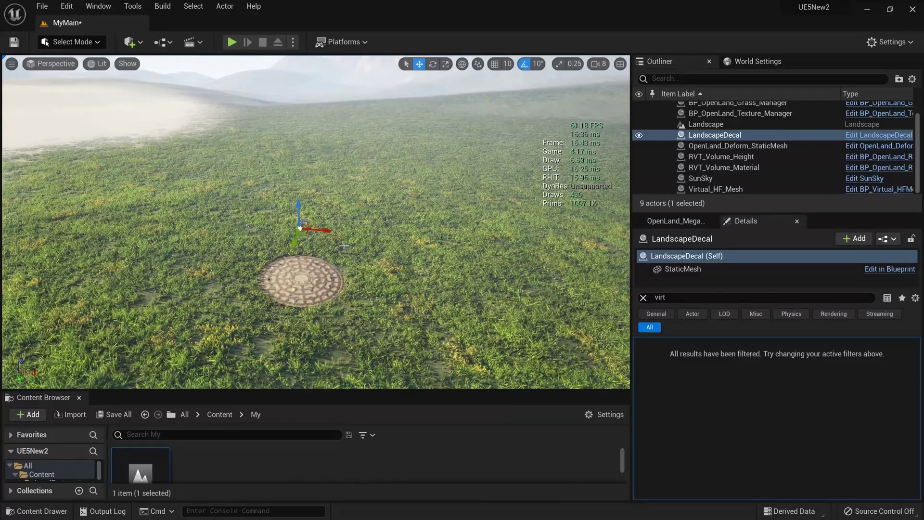
{"action": "key", "text": "w"}
{"action": "right_click_drag", "start_coordinate": [398, 232], "coordinate": [349, 207]}
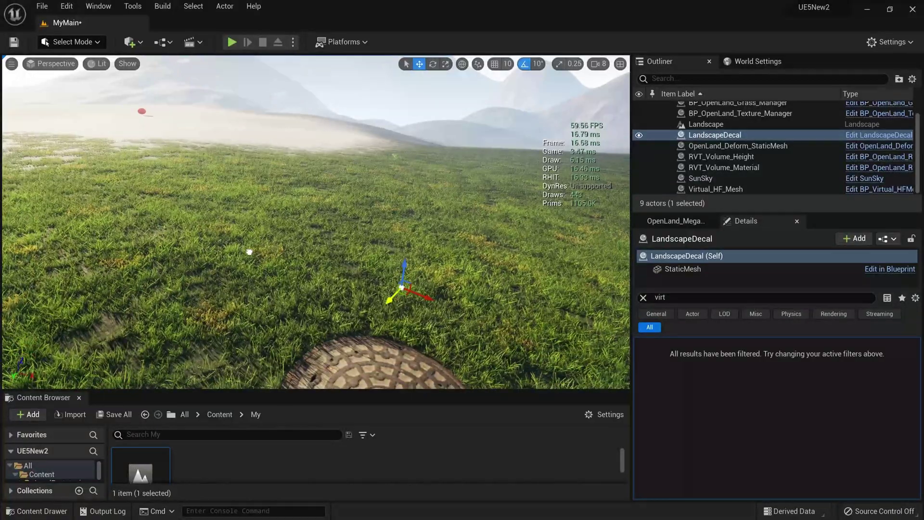
{"action": "scroll", "coordinate": [259, 260], "scroll_direction": "down", "scroll_amount": 3}
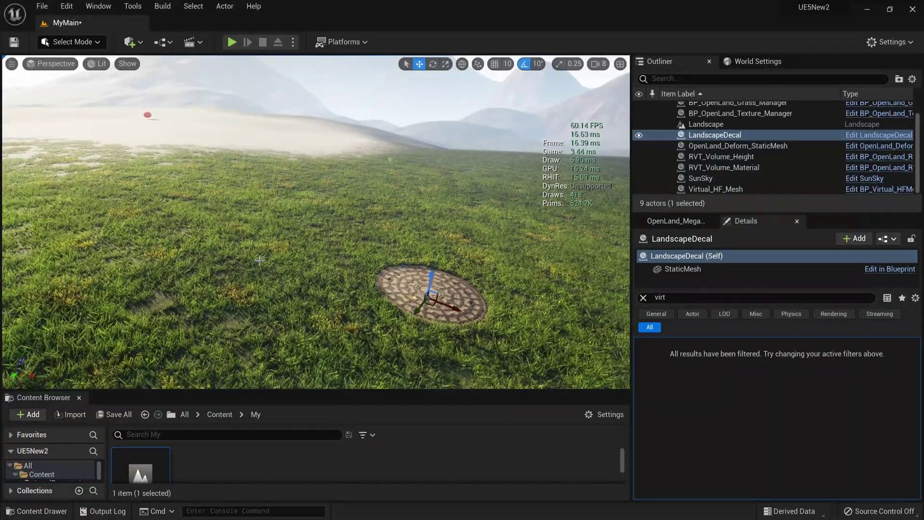
Play the level, walk the character over the manhole-cover decal to inspect it, and stop the session
{"action": "key", "text": "alt+p"}
{"action": "key", "text": "w"}
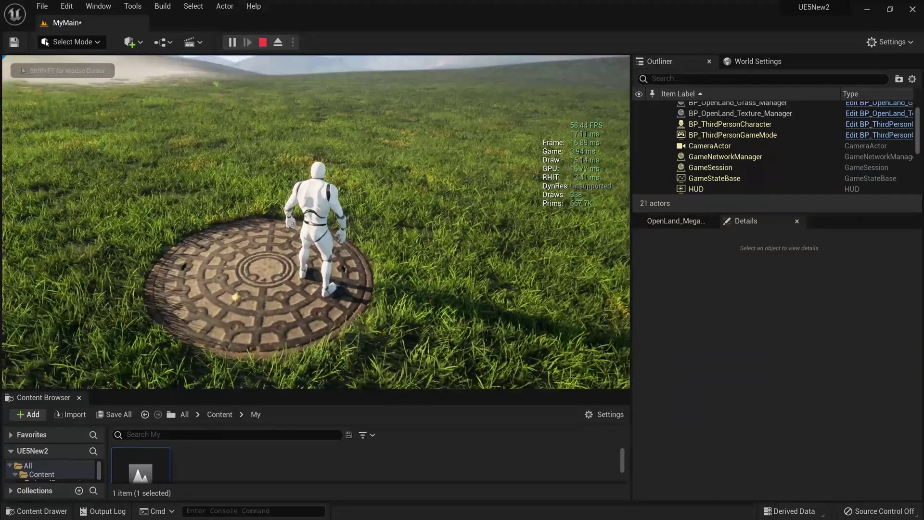
{"action": "key", "text": "Escape"}
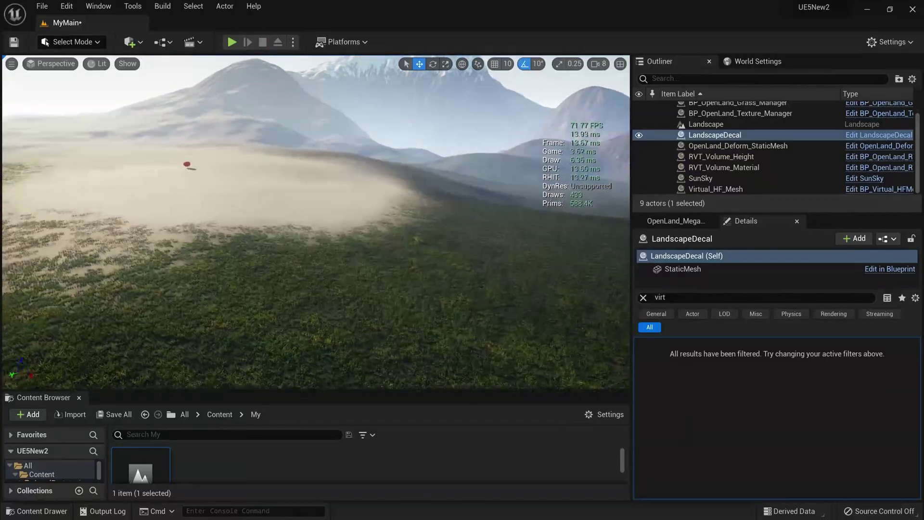
Place OpenLand_DeformManager from the OpenLand/Blueprints/Deform folder in the sandy area near the red sphere
{"action": "key", "text": "f"}
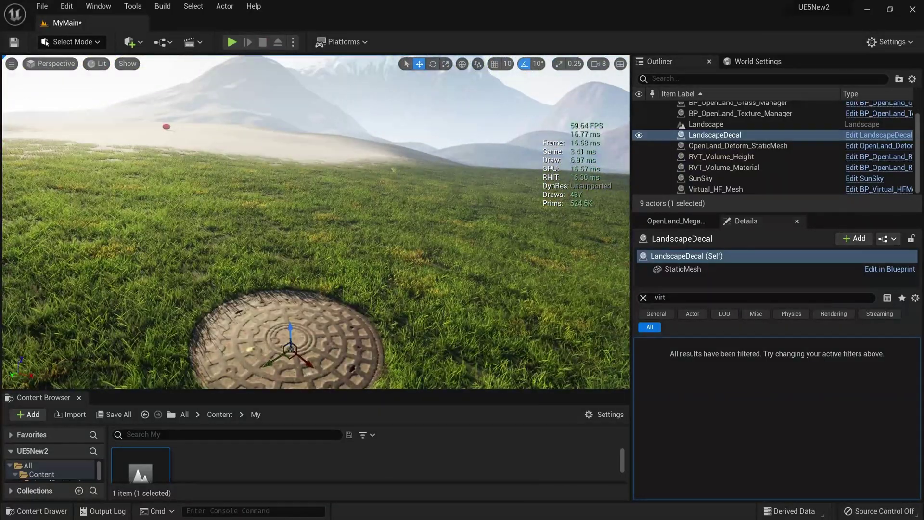
{"action": "right_click_drag", "start_coordinate": [315, 222], "coordinate": [267, 194]}
{"action": "key", "text": "w"}
{"action": "right_click_drag", "start_coordinate": [319, 296], "coordinate": [343, 306]}
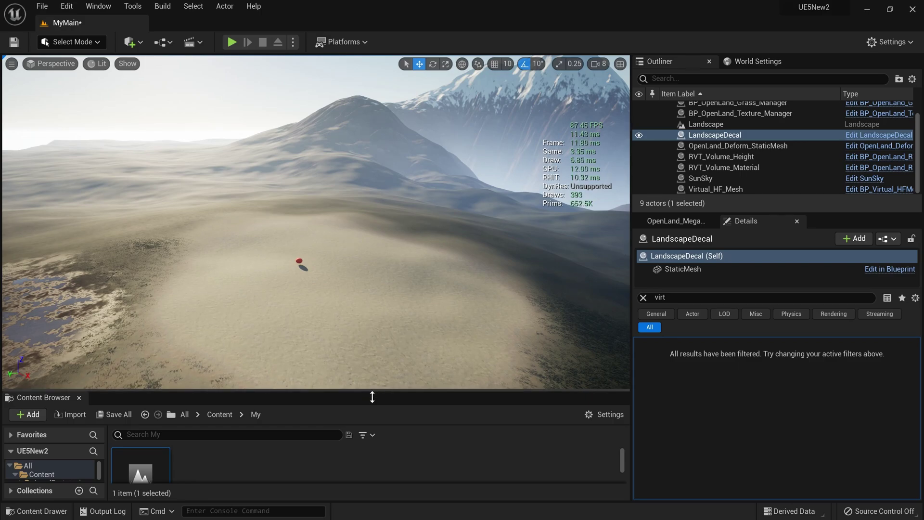
{"action": "left_click_drag", "start_coordinate": [373, 398], "coordinate": [371, 357]}
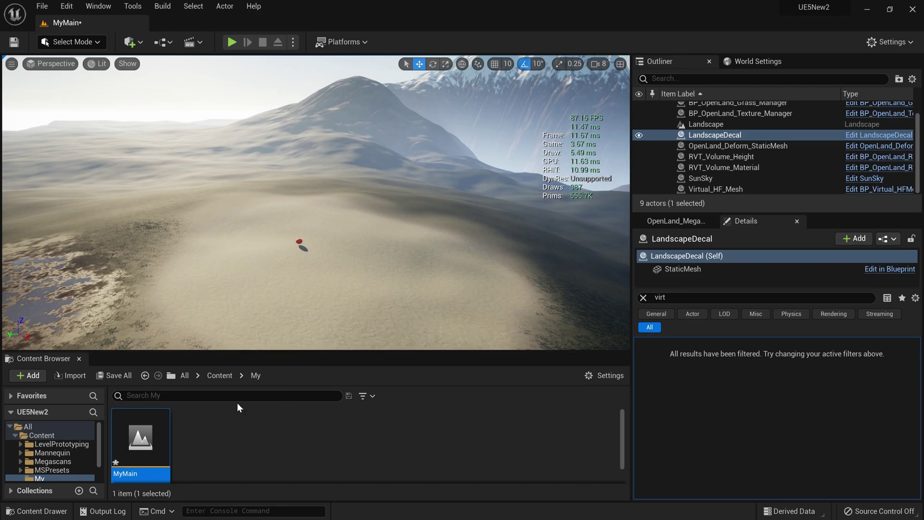
{"action": "left_click", "coordinate": [221, 375]}
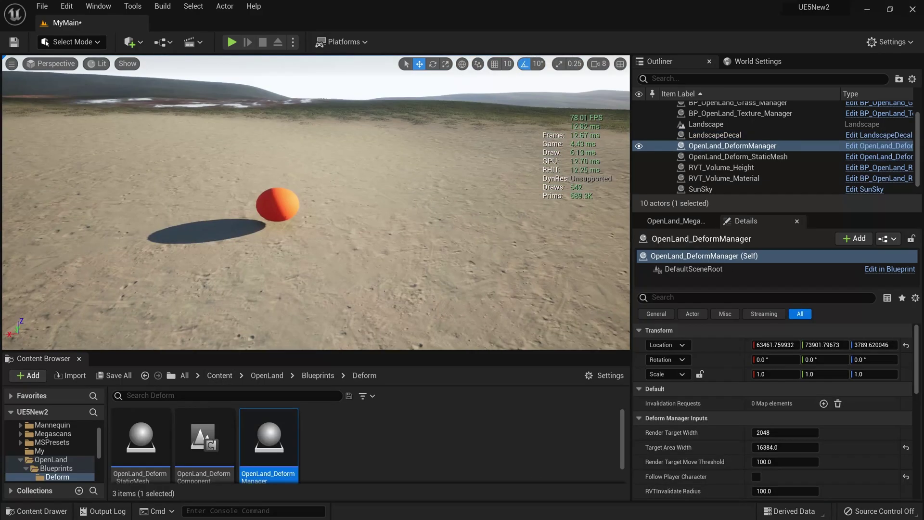
{"action": "scroll", "coordinate": [370, 214], "scroll_direction": "down", "scroll_amount": 3}
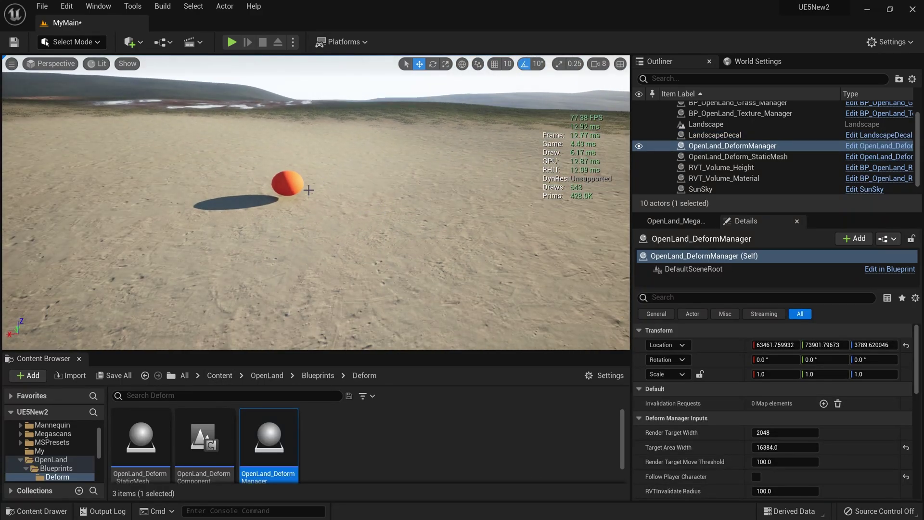
Play the level and run the character across the sand near the red sphere to test surface deformation
{"action": "key", "text": "alt+p"}
{"action": "key", "text": "w"}
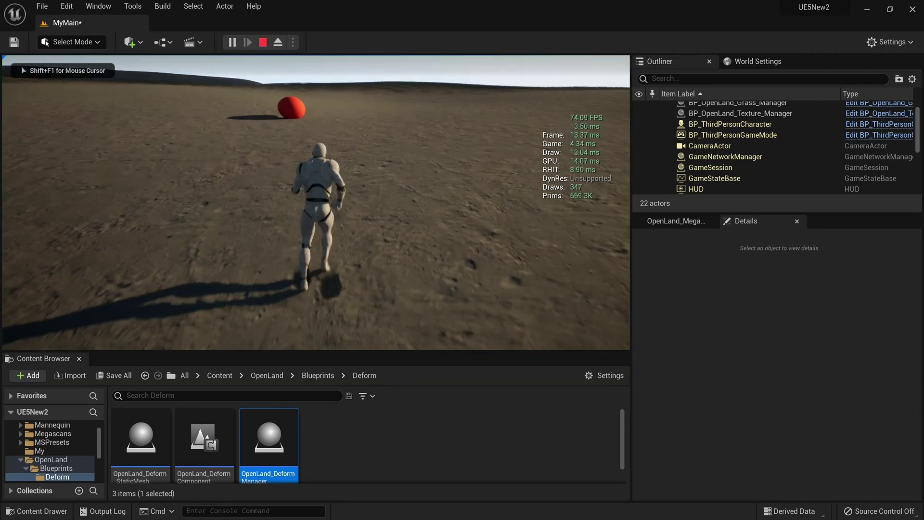
{"action": "key", "text": "w"}
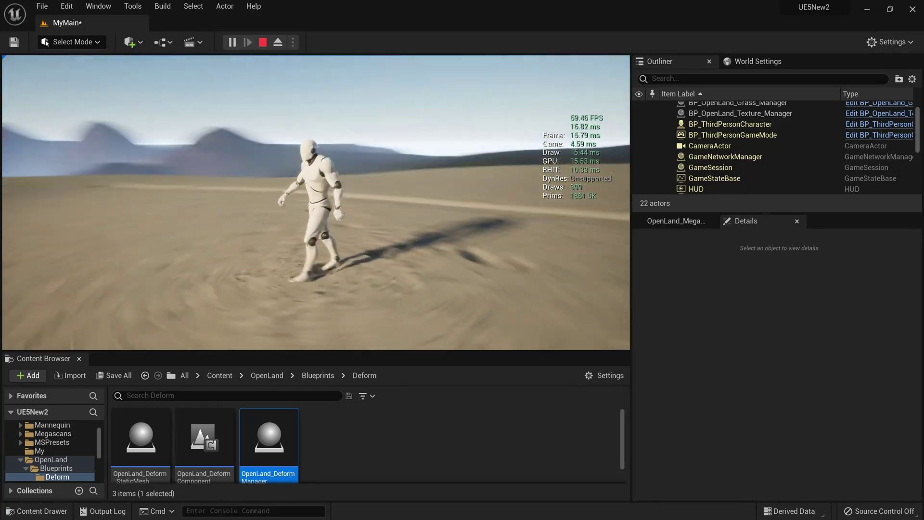
Examine the footprints and sand trails in full screen while walking the character back and forth
{"action": "key", "text": "F11"}
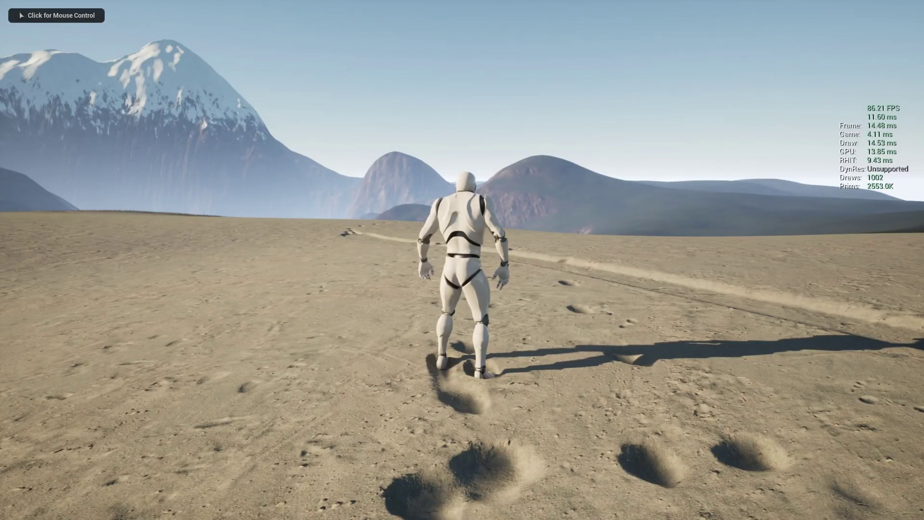
{"action": "left_click", "coordinate": [462, 260]}
{"action": "key", "text": "w"}
{"action": "key", "text": "s"}
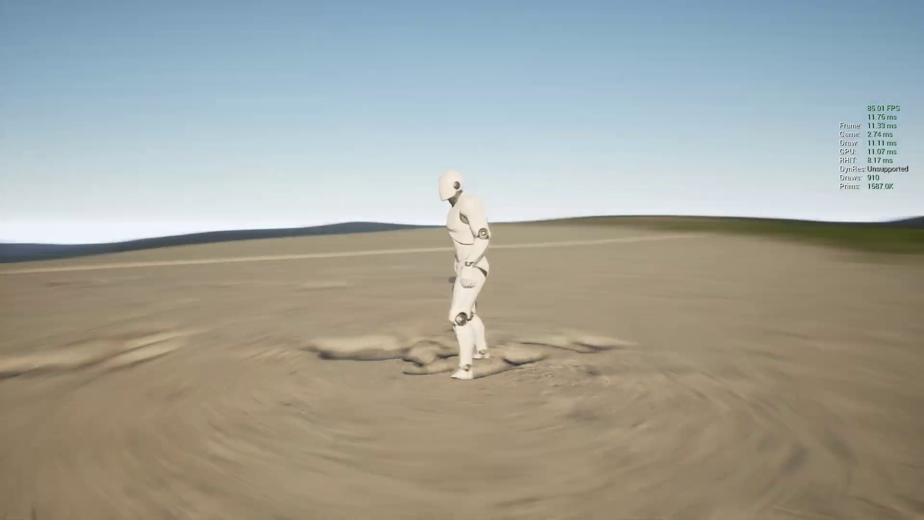
Run the character over the open sand toward the grass, checking the fresh footprints it leaves
{"action": "key", "text": "w"}
{"action": "key", "text": "s"}
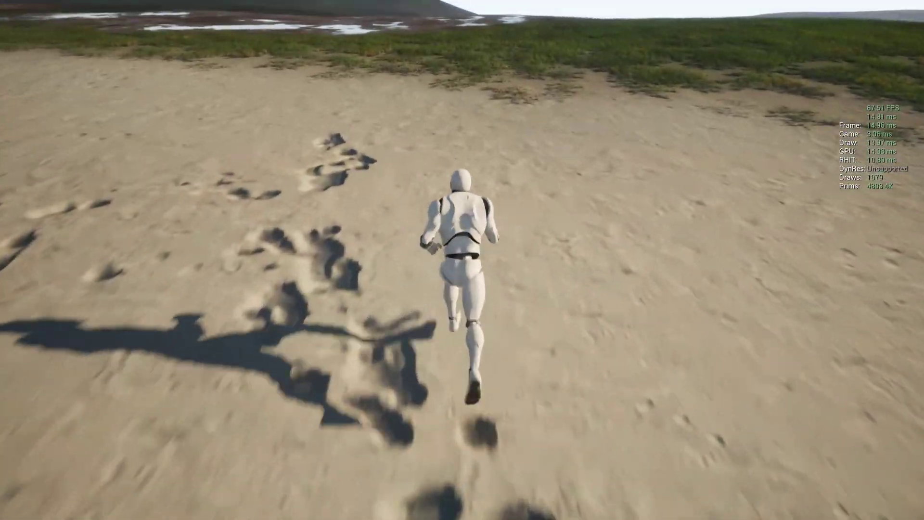
{"action": "key", "text": "w"}
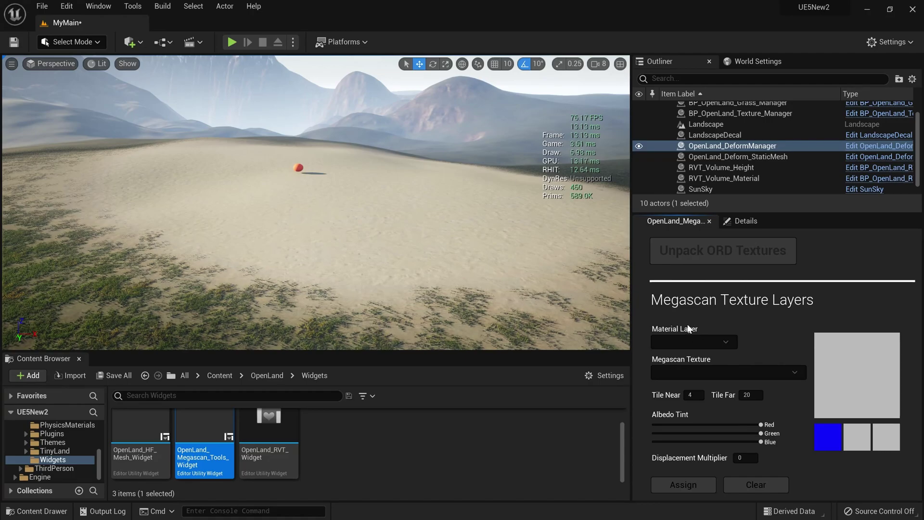
Assign the Megascan texture Jagged_Mossy_Rock_umsleeclw to the Sand material layer
{"action": "scroll", "coordinate": [506, 255], "scroll_direction": "up", "scroll_amount": 3}
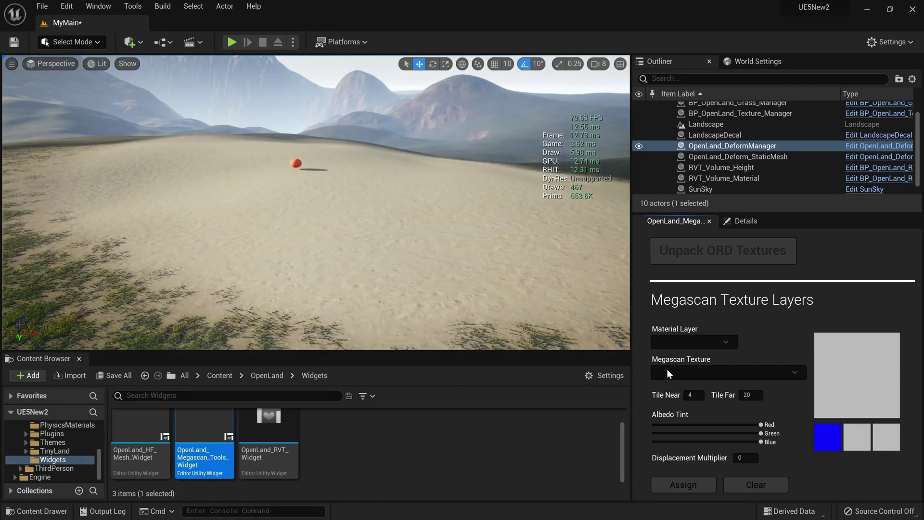
{"action": "right_click_drag", "start_coordinate": [423, 247], "coordinate": [403, 237]}
{"action": "left_click", "coordinate": [695, 342]}
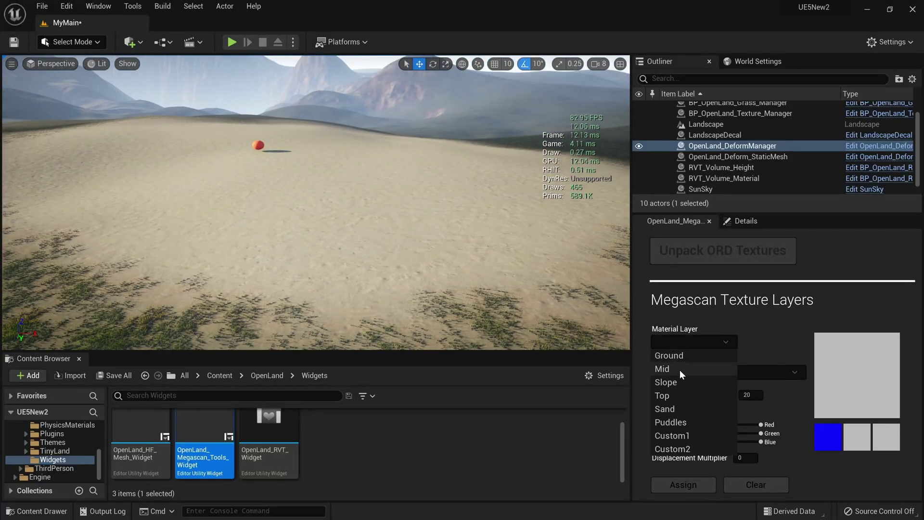
{"action": "left_click", "coordinate": [675, 406]}
{"action": "left_click", "coordinate": [698, 377]}
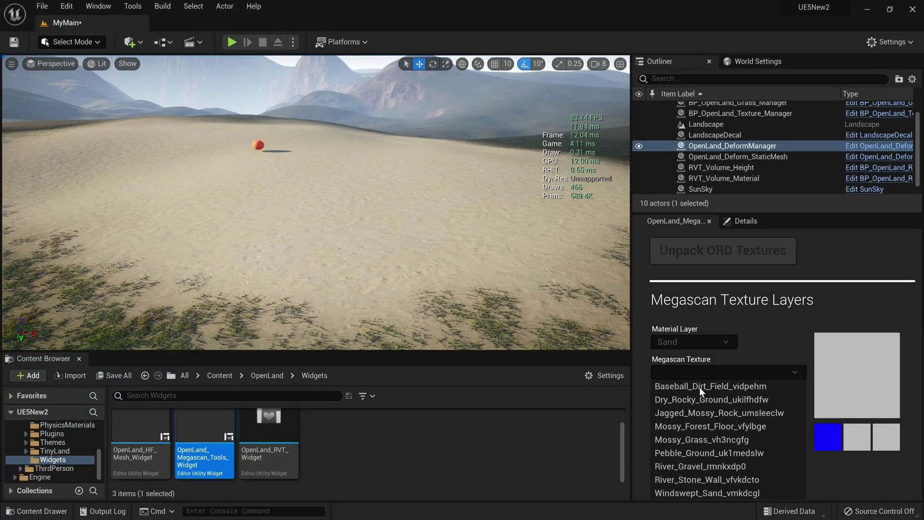
{"action": "left_click", "coordinate": [702, 412]}
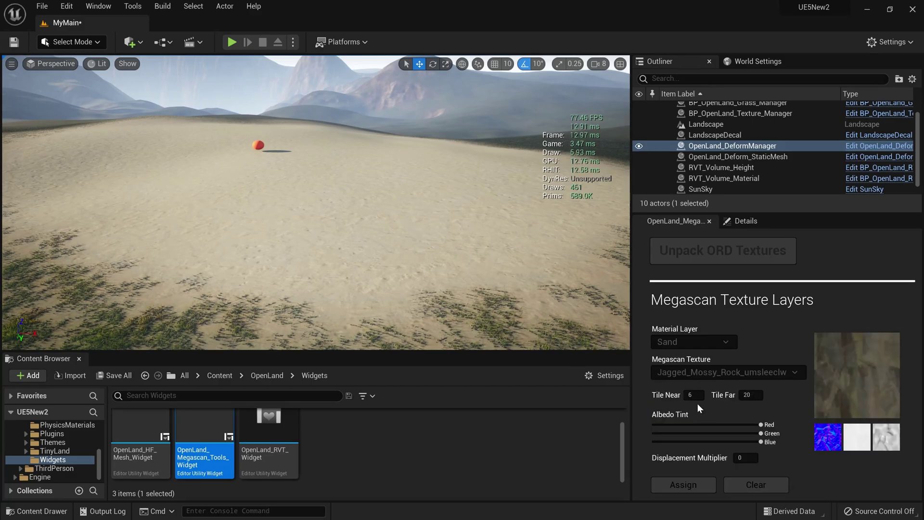
{"action": "left_click", "coordinate": [692, 485]}
Set the Sand layer's displacement multiplier to 50 and reassign the mossy rock texture
{"action": "right_click_drag", "start_coordinate": [414, 231], "coordinate": [405, 206]}
{"action": "left_click", "coordinate": [746, 458]}
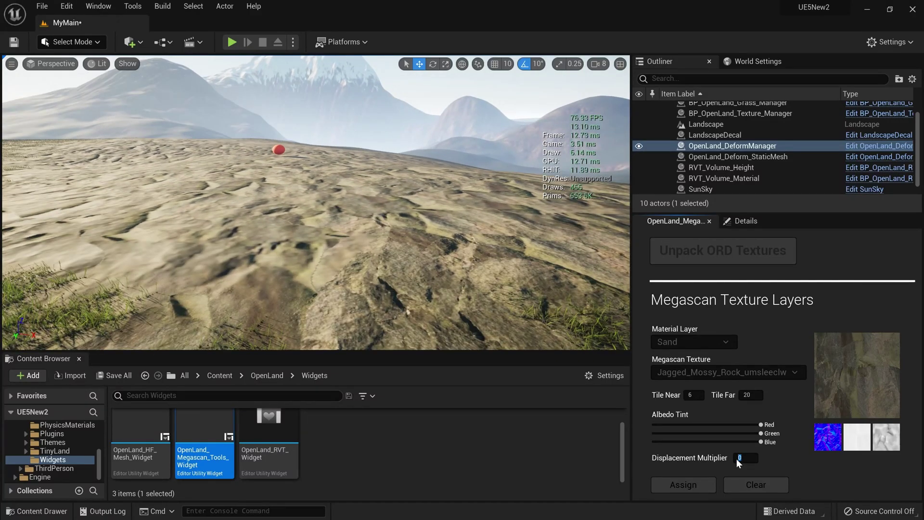
{"action": "type", "text": "50"}
{"action": "left_click", "coordinate": [690, 480]}
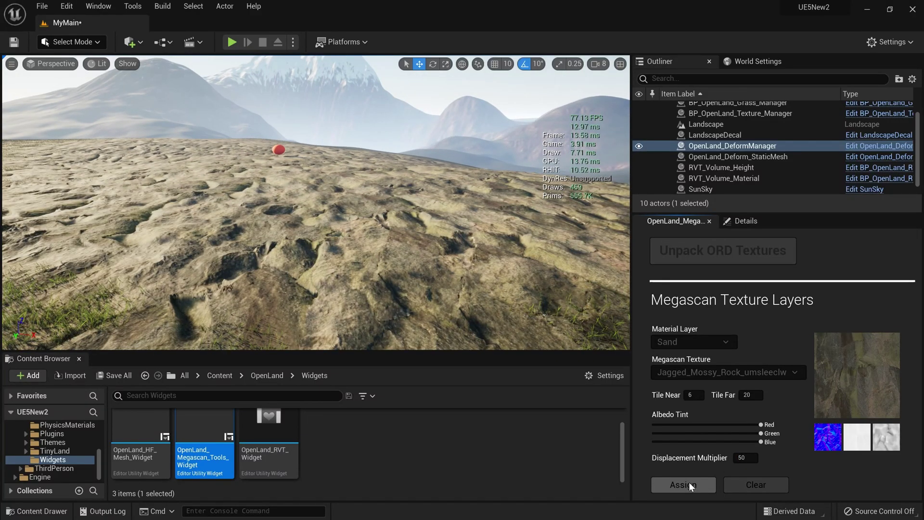
Play the level, walk the character over the displaced rock surface near the red sphere, and stop the session
{"action": "key", "text": "alt+p"}
{"action": "key", "text": "w"}
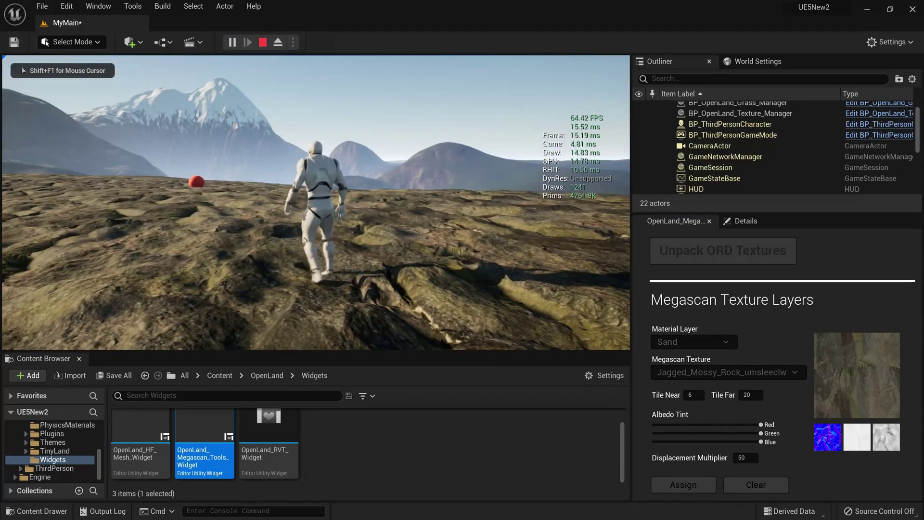
{"action": "key", "text": "w"}
{"action": "key", "text": "a"}
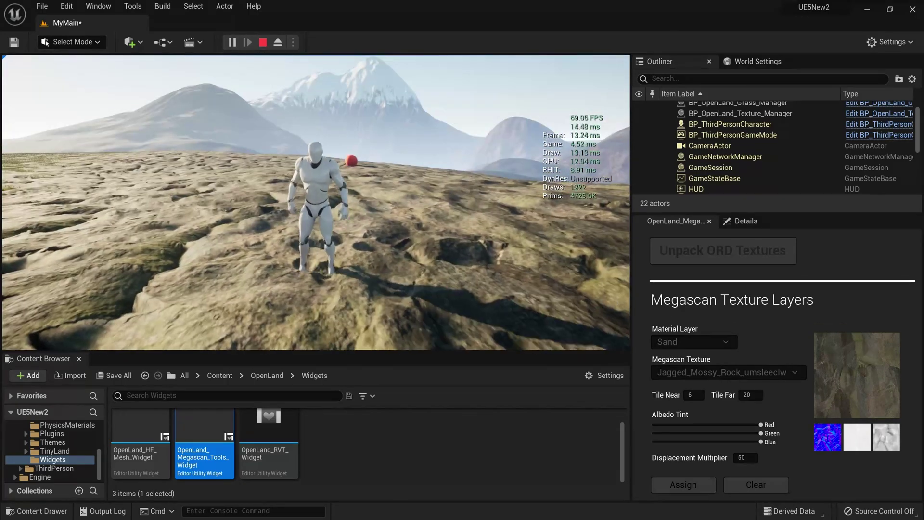
{"action": "key", "text": "s"}
{"action": "key", "text": "Escape"}
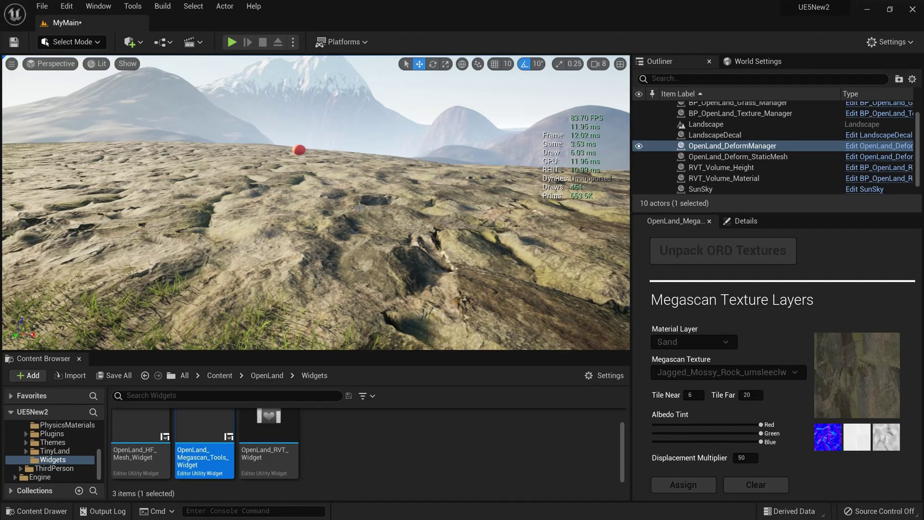
Examine the rock-textured landscape around the red sphere and its transition into the grass from several distances
{"action": "key", "text": "s"}
{"action": "right_click_drag", "start_coordinate": [360, 207], "coordinate": [398, 222]}
{"action": "right_click_drag", "start_coordinate": [315, 202], "coordinate": [316, 202]}
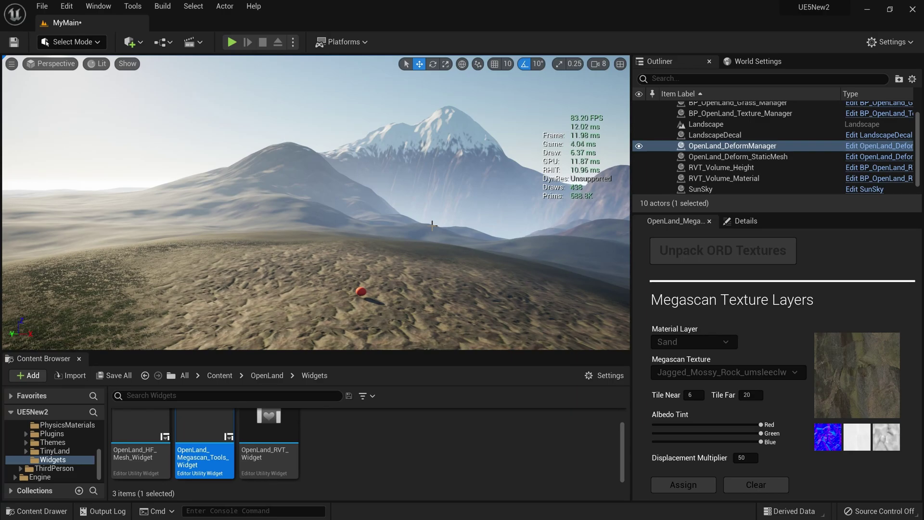
{"action": "right_click_drag", "start_coordinate": [423, 198], "coordinate": [416, 226]}
{"action": "key", "text": "s"}
{"action": "key", "text": "w"}
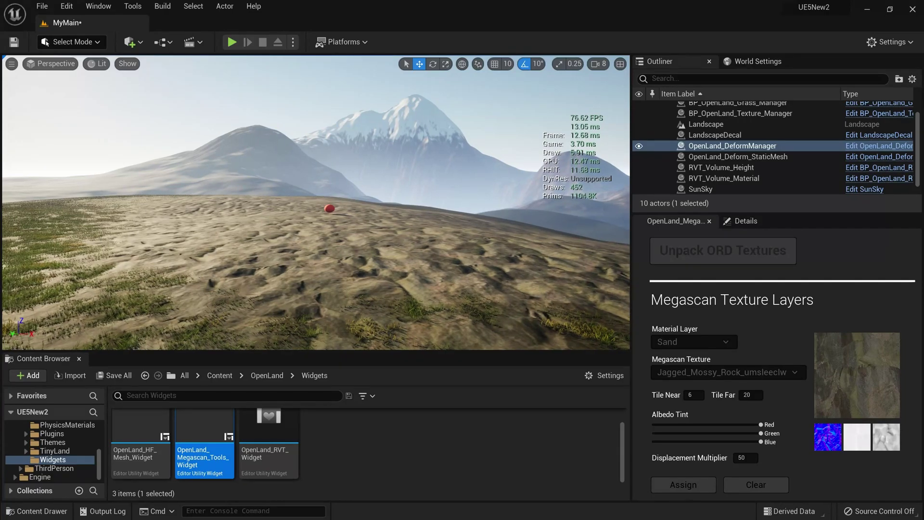
{"action": "mouse_move", "coordinate": [416, 226]}
{"action": "right_mouse_down"}
{"action": "mouse_move", "coordinate": [438, 224]}
{"action": "mouse_move", "coordinate": [426, 217]}
{"action": "right_mouse_up"}
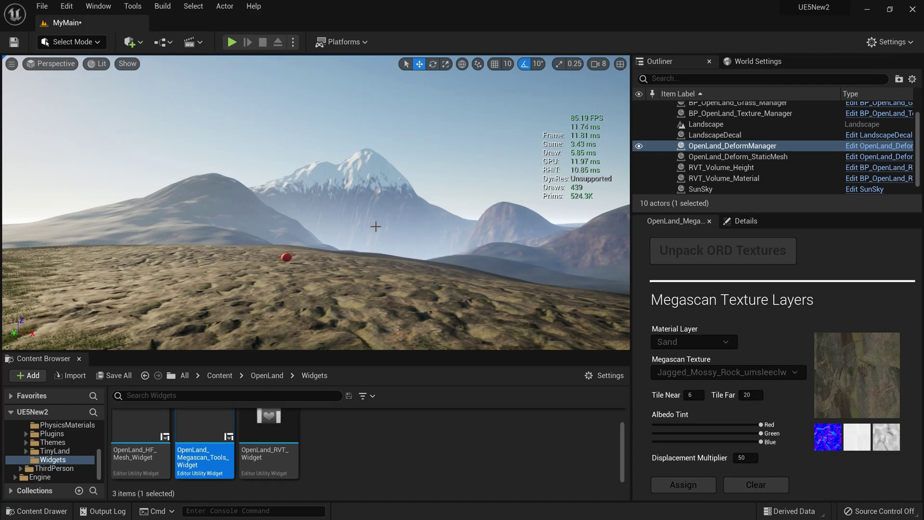
{"action": "scroll", "coordinate": [355, 237], "scroll_direction": "down", "scroll_amount": 2}
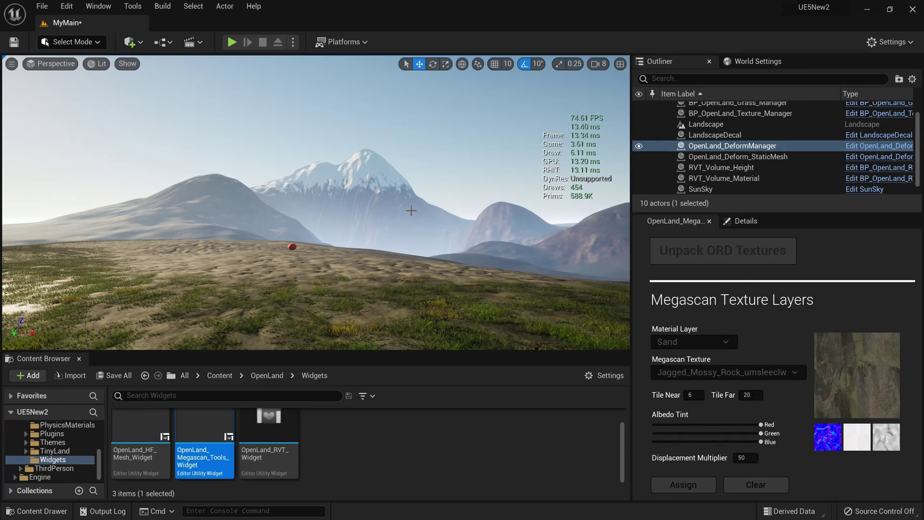
{"action": "mouse_move", "coordinate": [432, 215]}
{"action": "right_mouse_down"}
{"action": "mouse_move", "coordinate": [357, 231]}
{"action": "mouse_move", "coordinate": [434, 226]}
{"action": "mouse_move", "coordinate": [421, 220]}
{"action": "mouse_move", "coordinate": [435, 217]}
{"action": "right_mouse_up"}
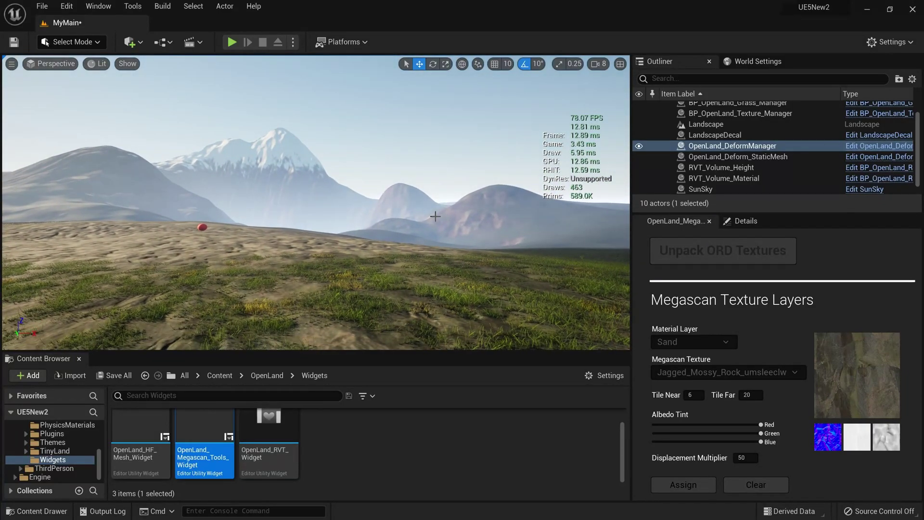